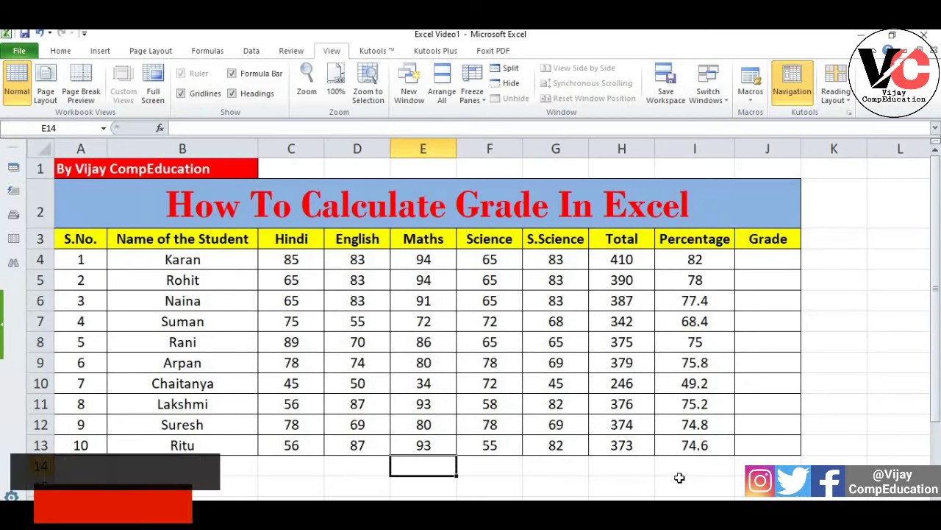
- Start an =IF formula in J4, the first student's Grade cell
click(629, 429)
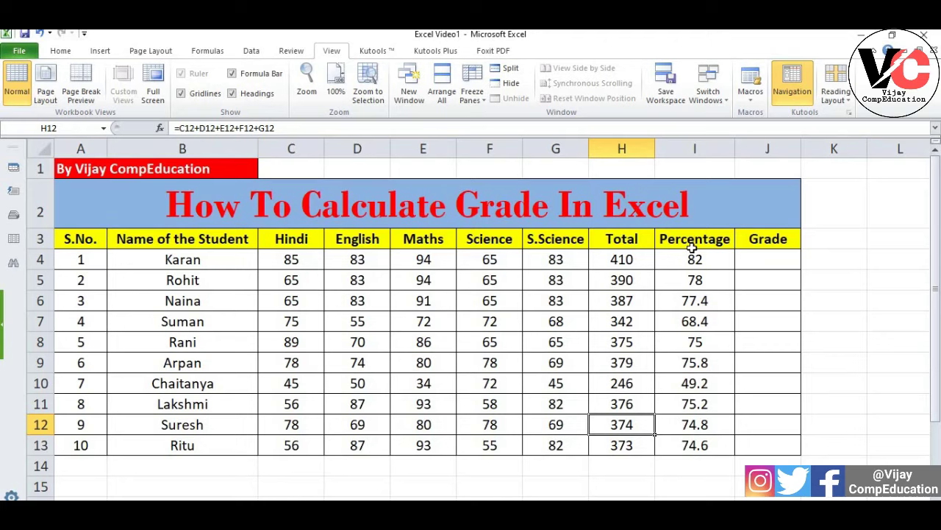
click(765, 258)
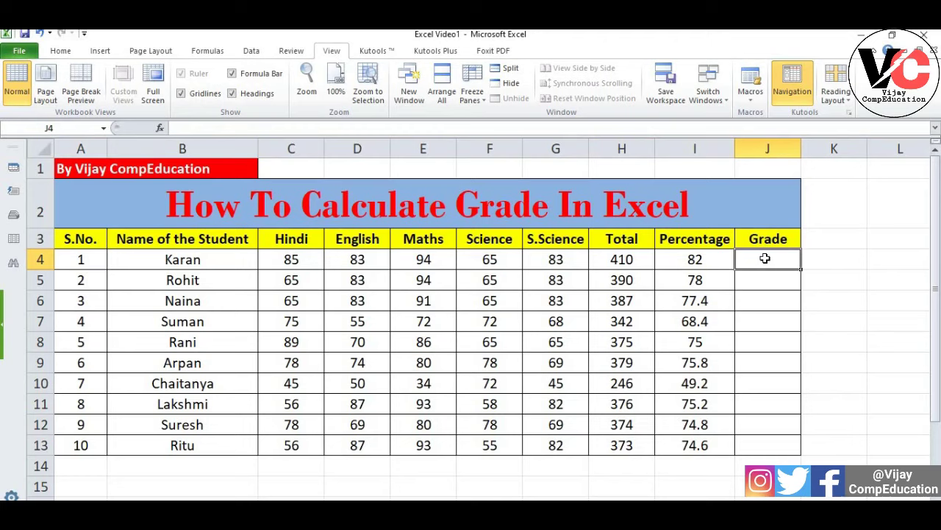
text(=)
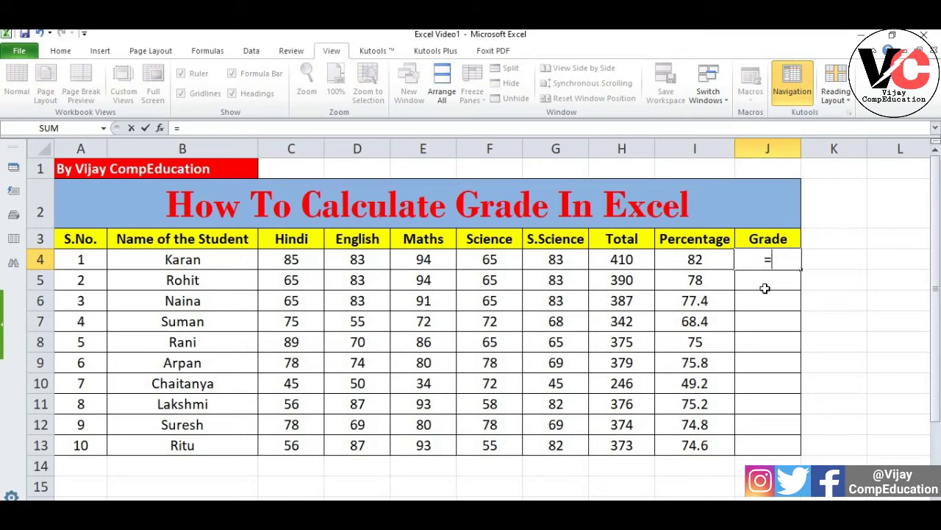
text(if)
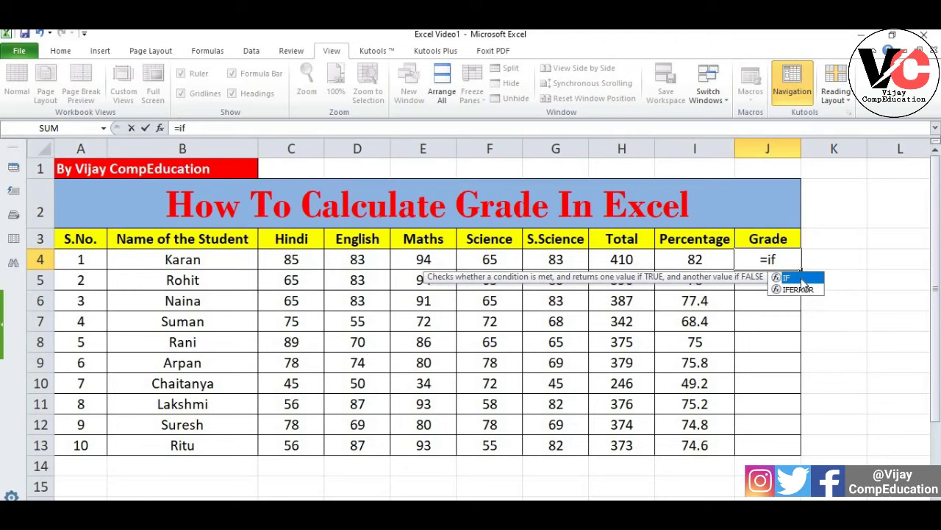
double_click(800, 279)
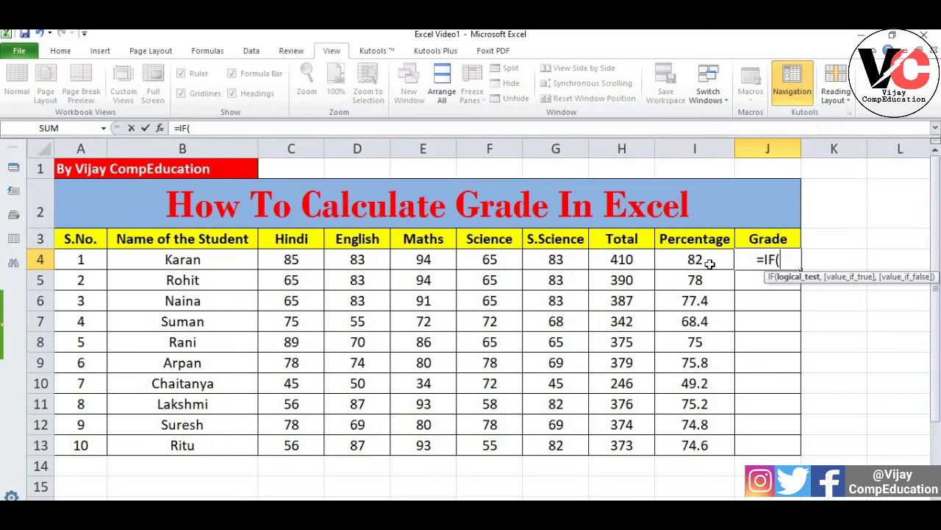
- Make the condition I4>=80 return "A", then begin a nested IF
click(710, 262)
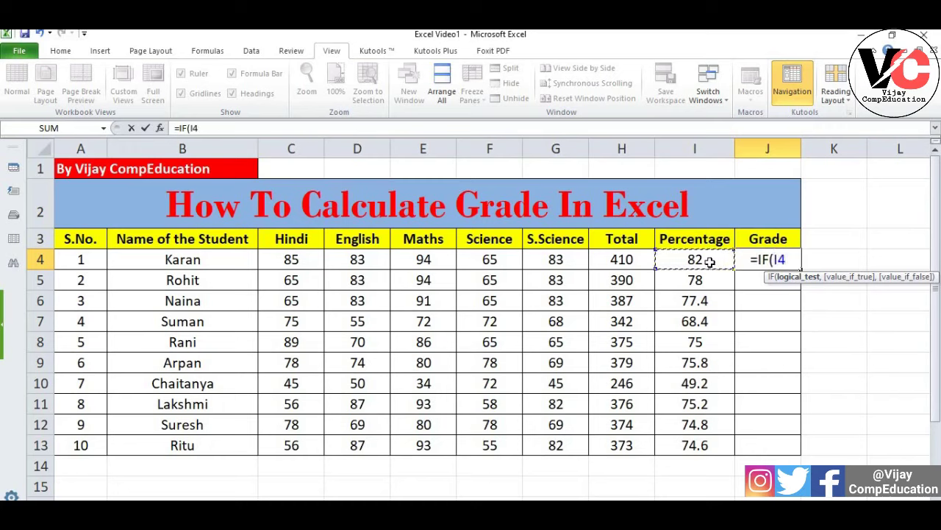
text(>=)
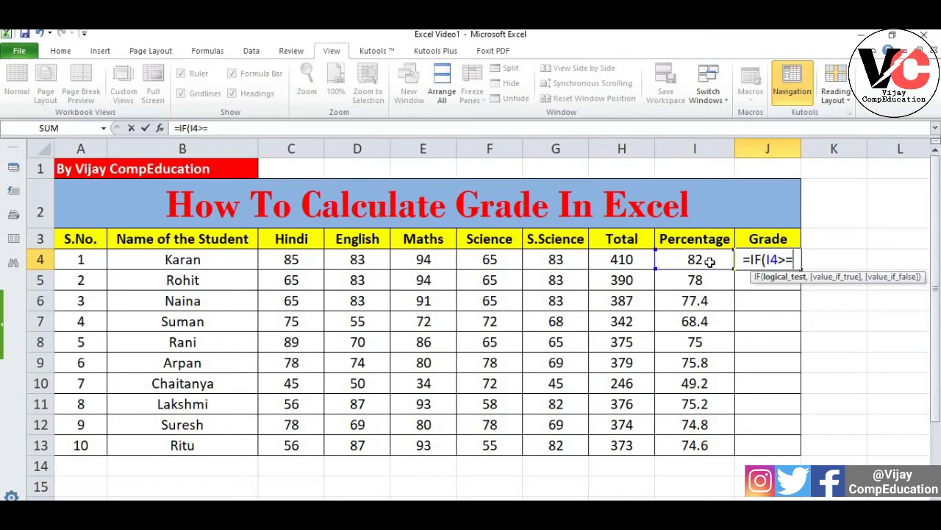
text(")
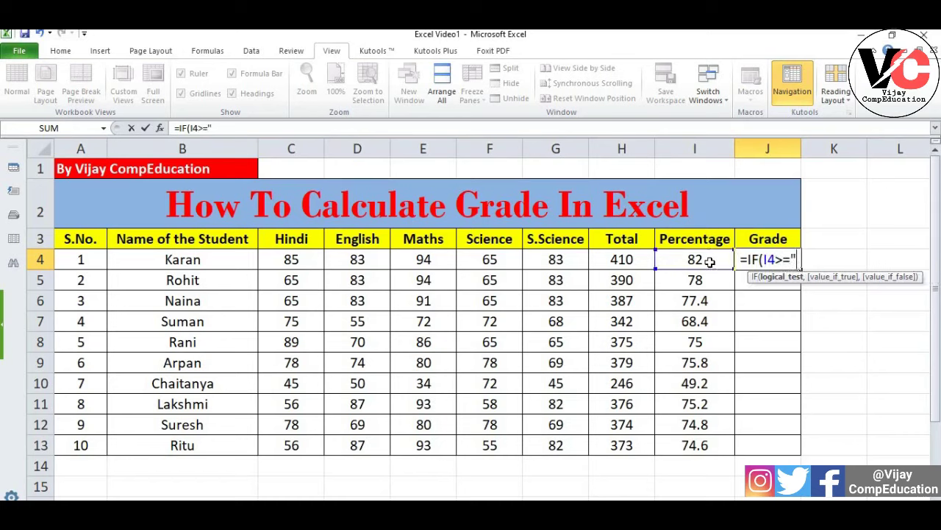
key(BackSpace)
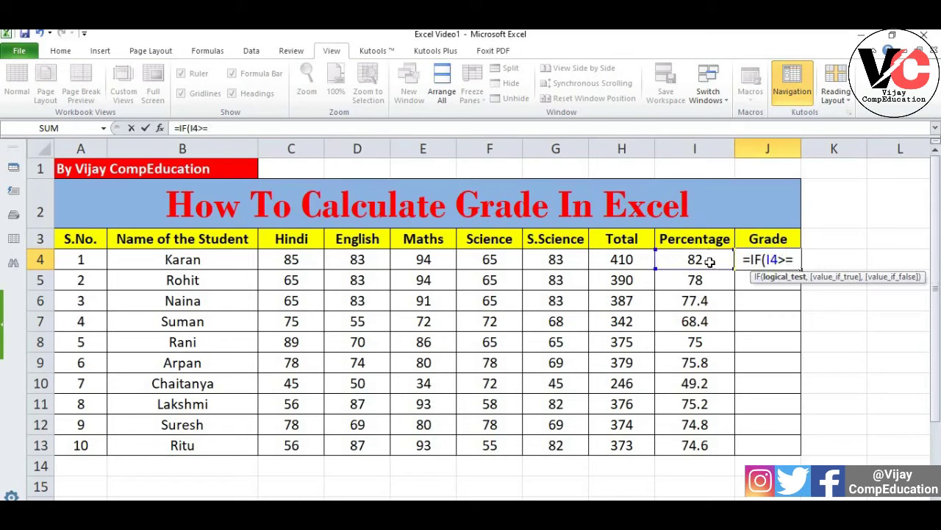
text(80)
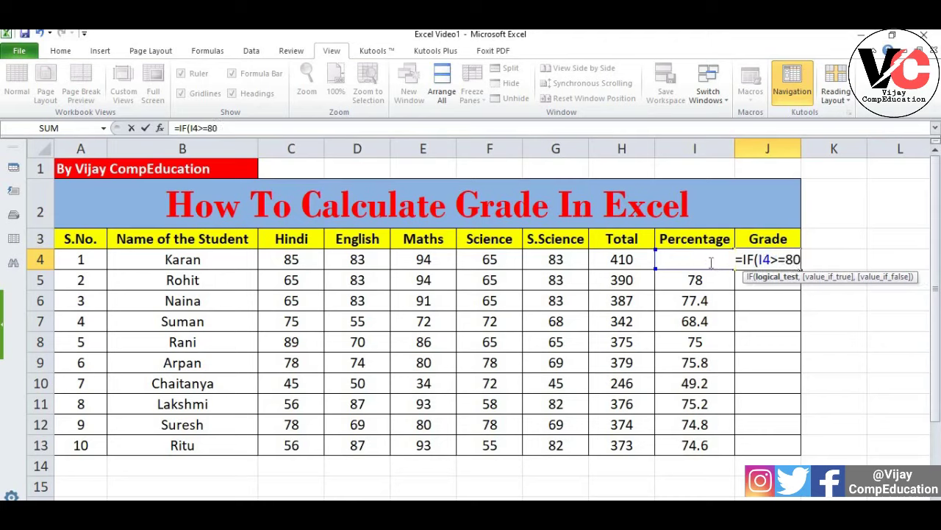
text(,")
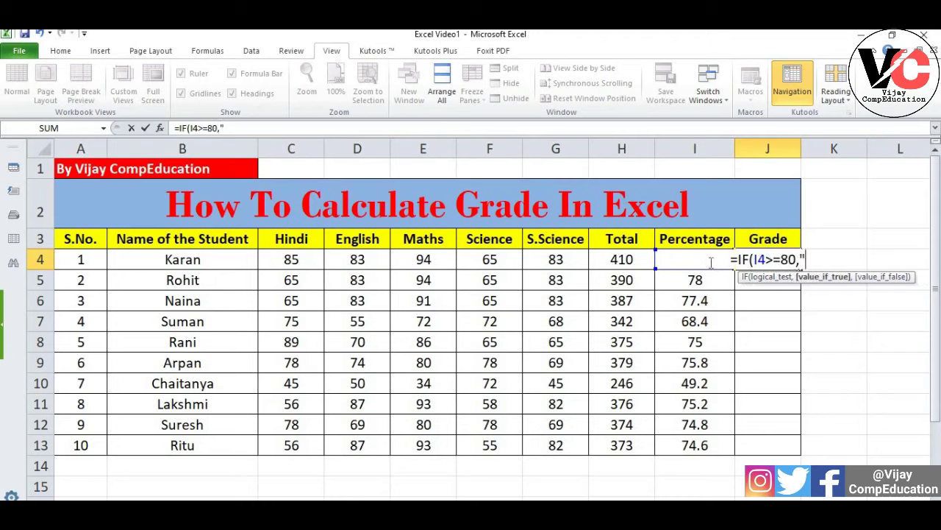
text(A)
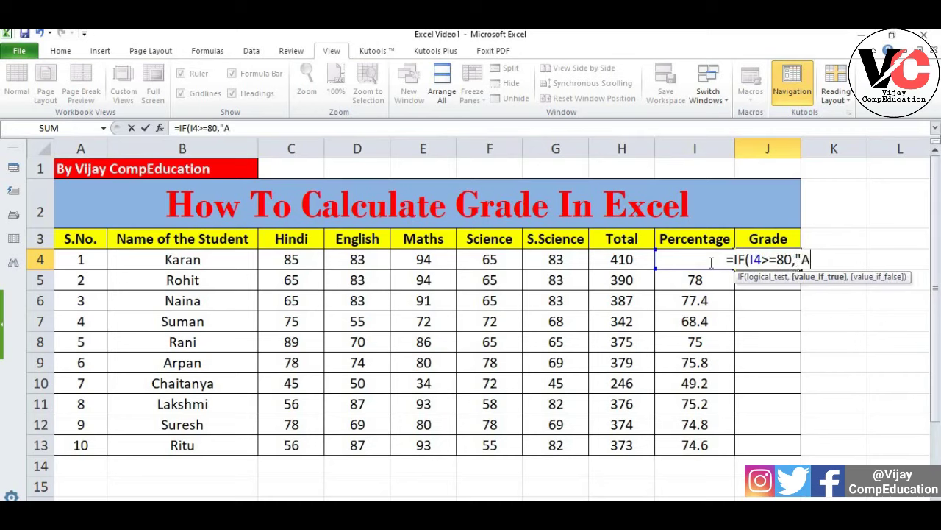
text(")
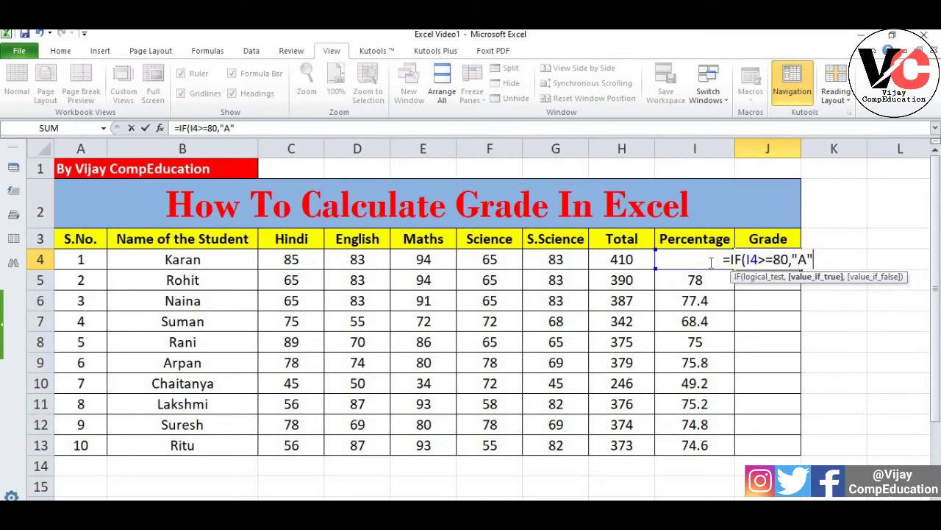
text(,)
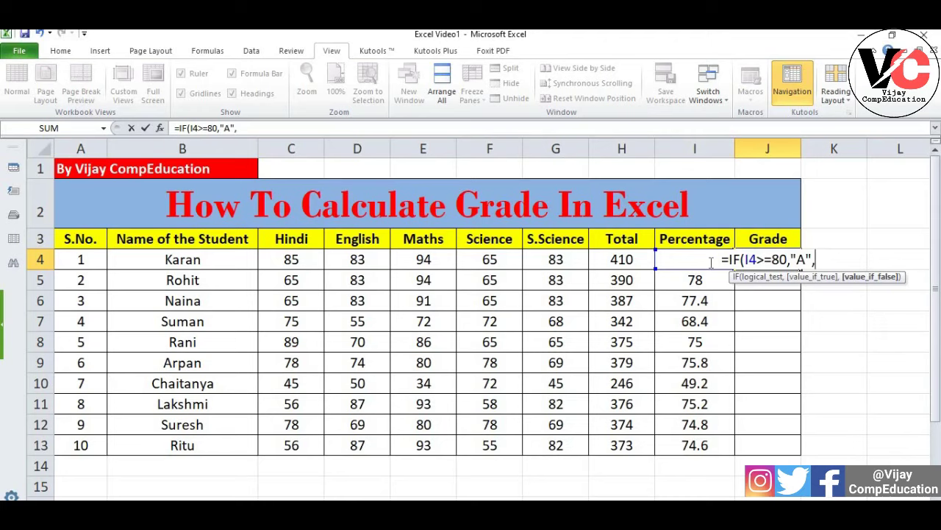
text(if()
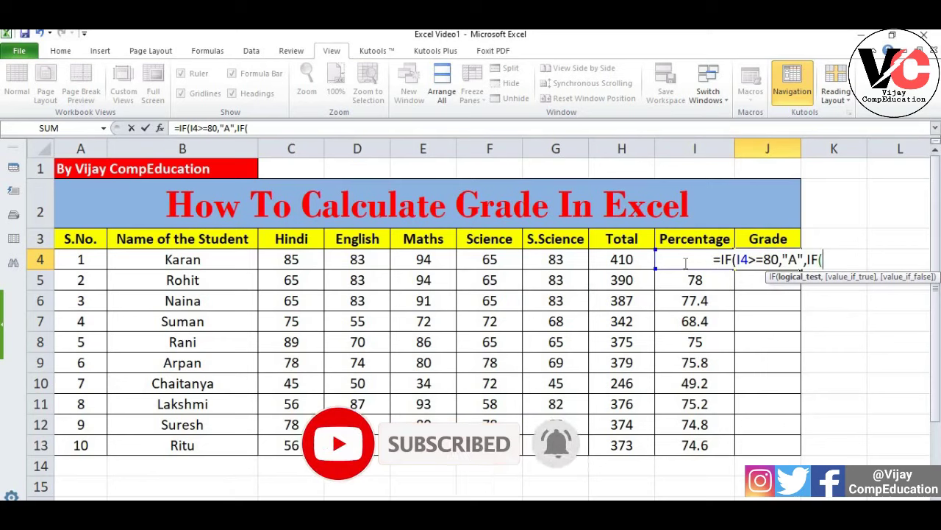
- Add nested tests giving "B" for I4>=70 and "C" for I4>=60
text(I4>)
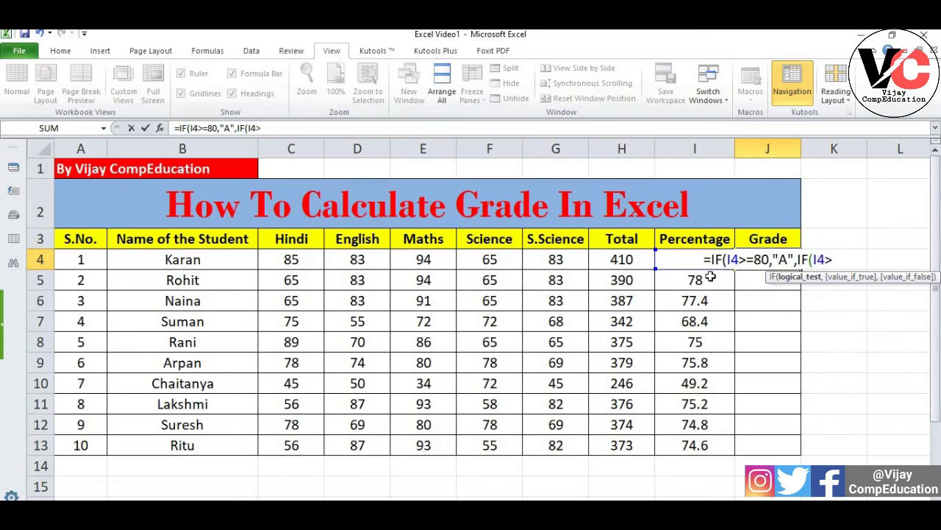
text(=70)
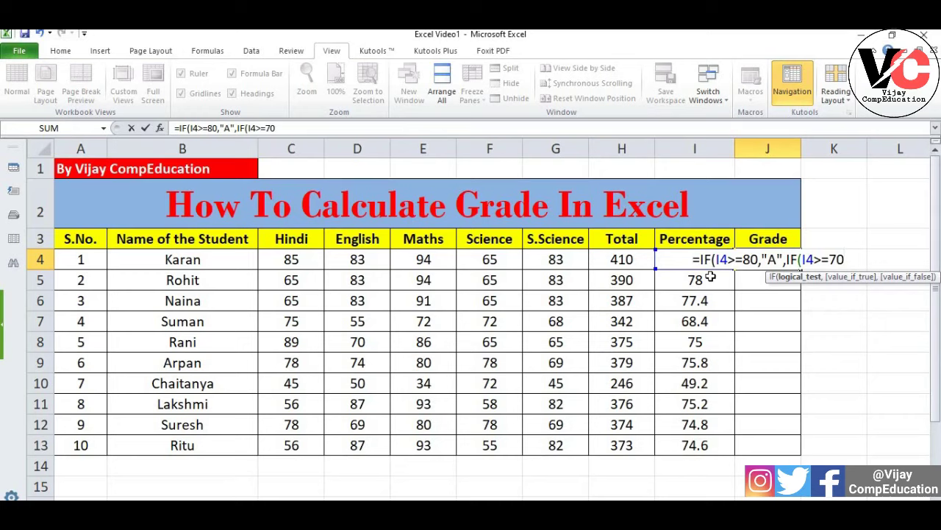
text(,")
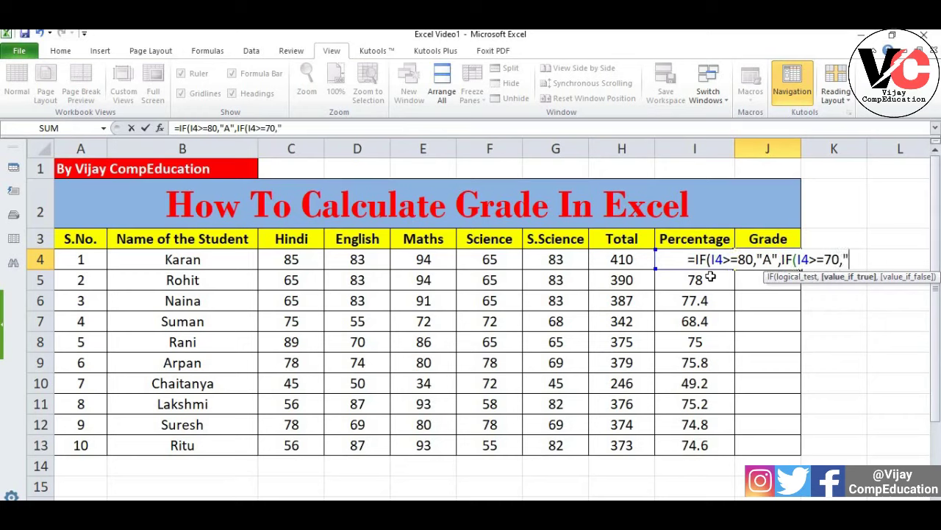
text(B")
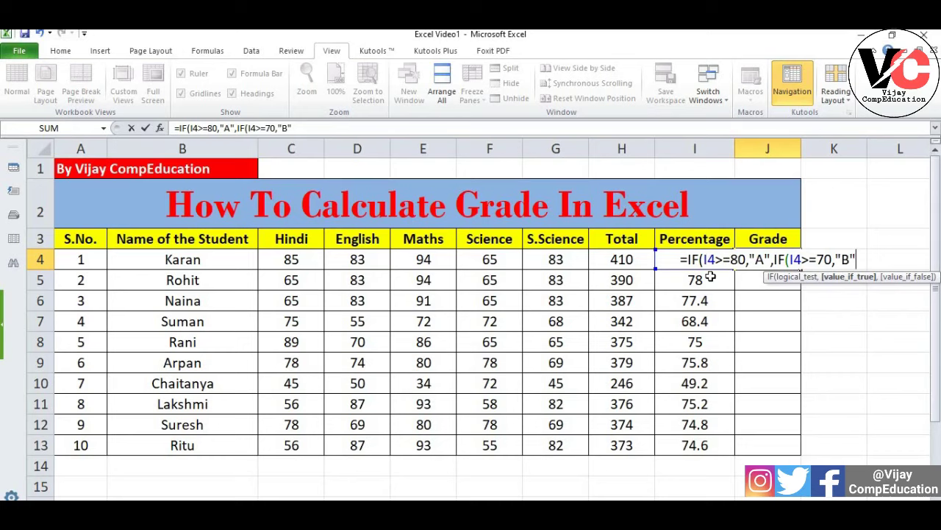
text(,)
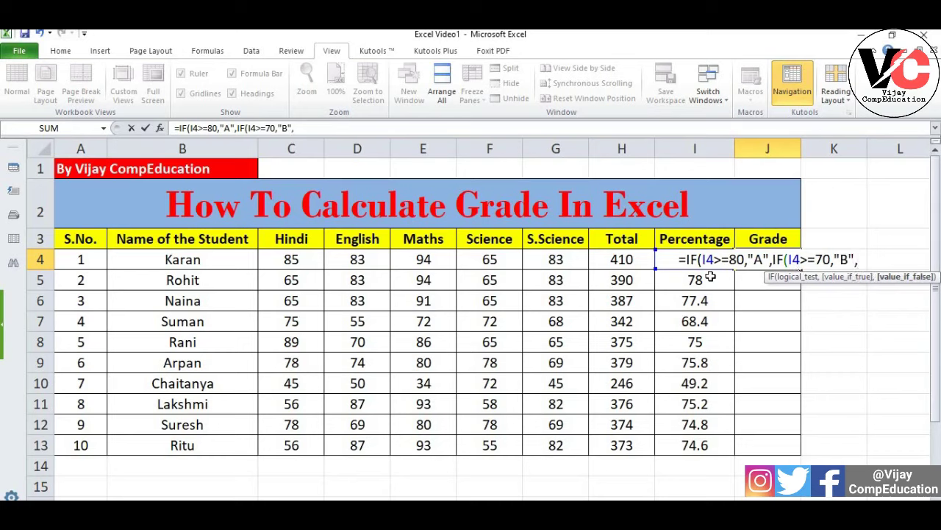
text(IF()
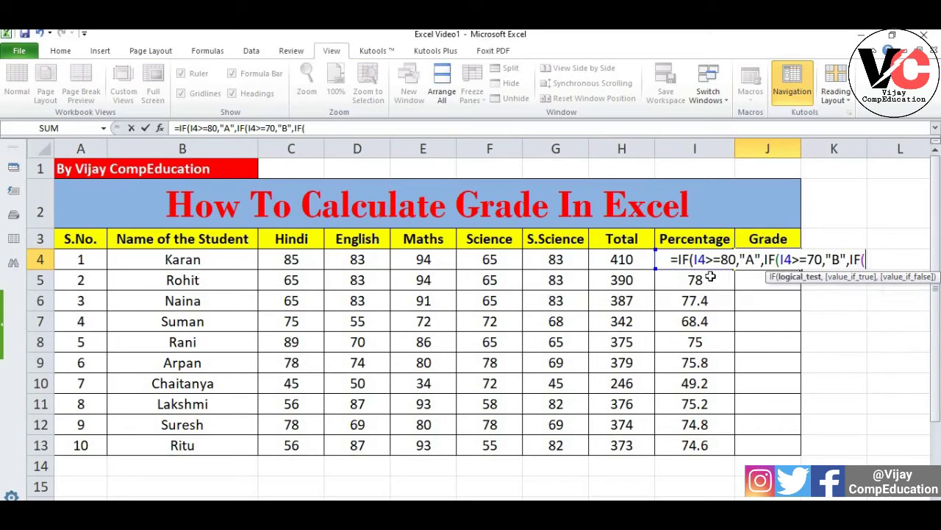
text(I4)
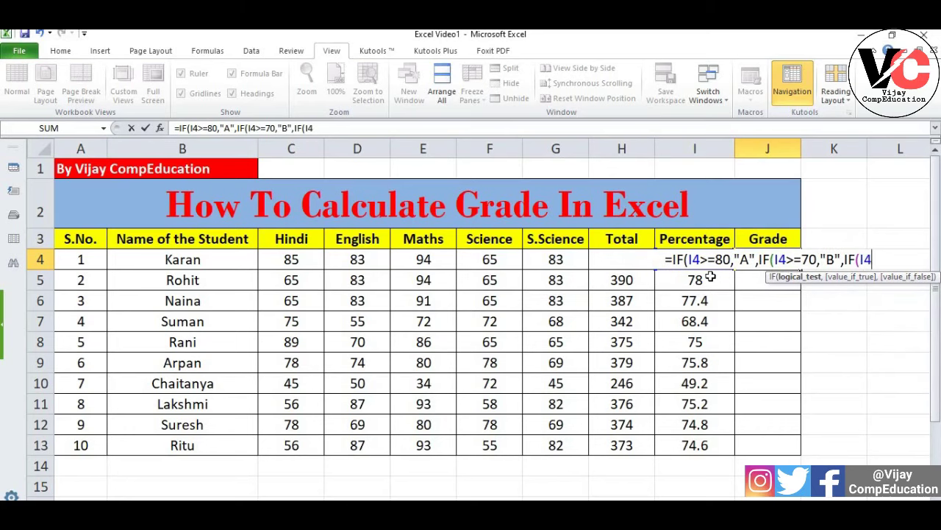
text(>)
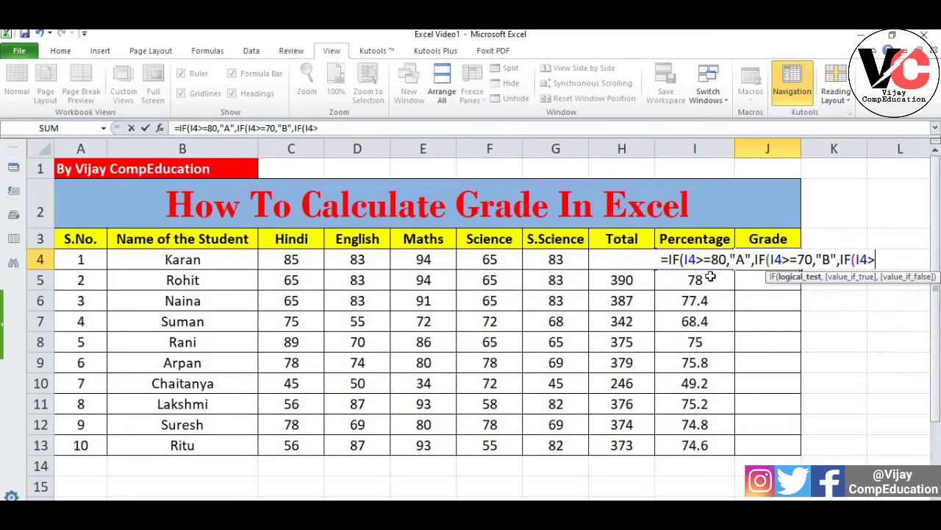
text(=)
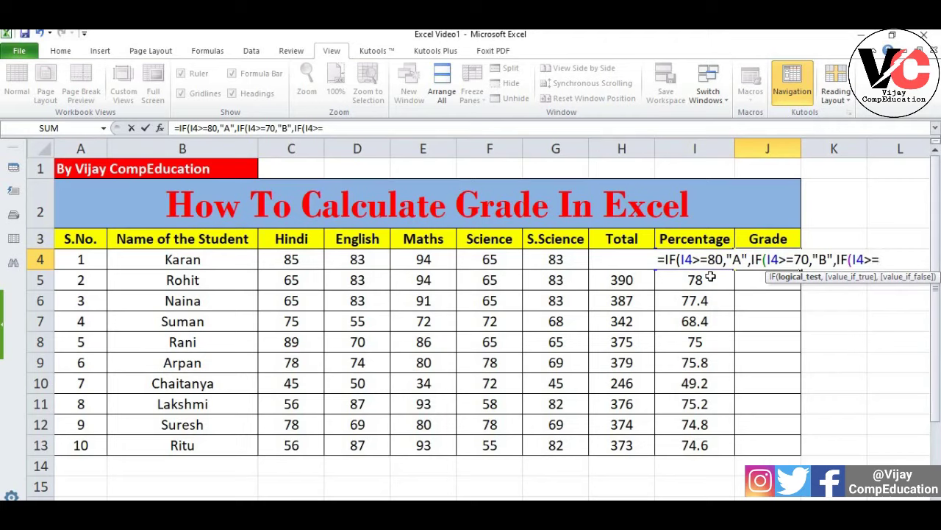
text(60)
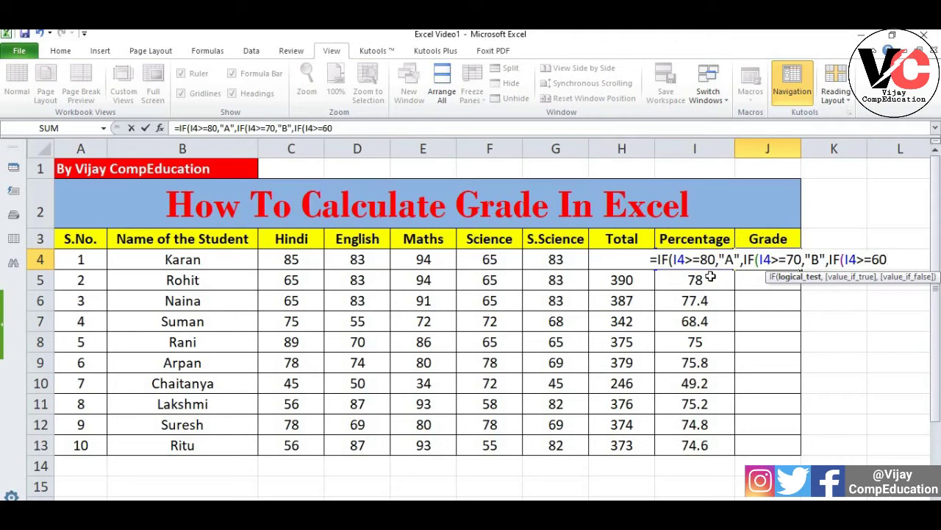
text(,)
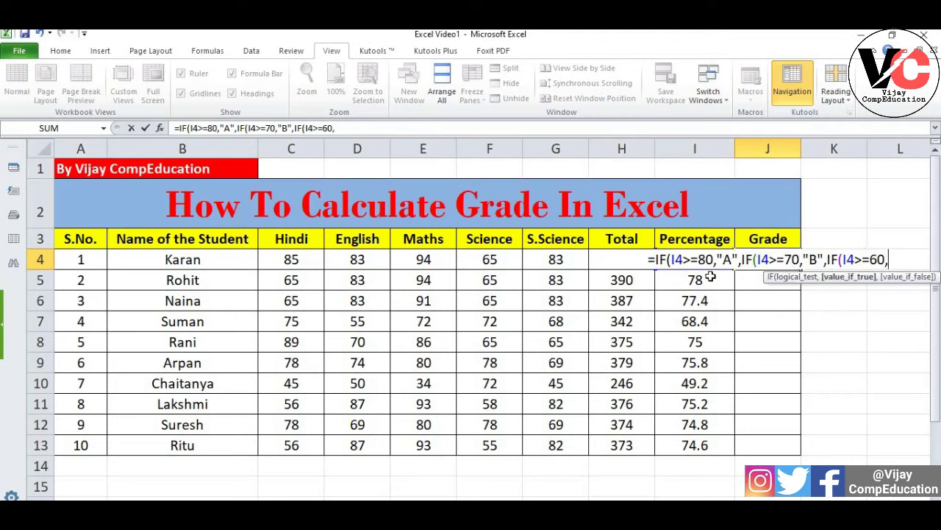
text("C)
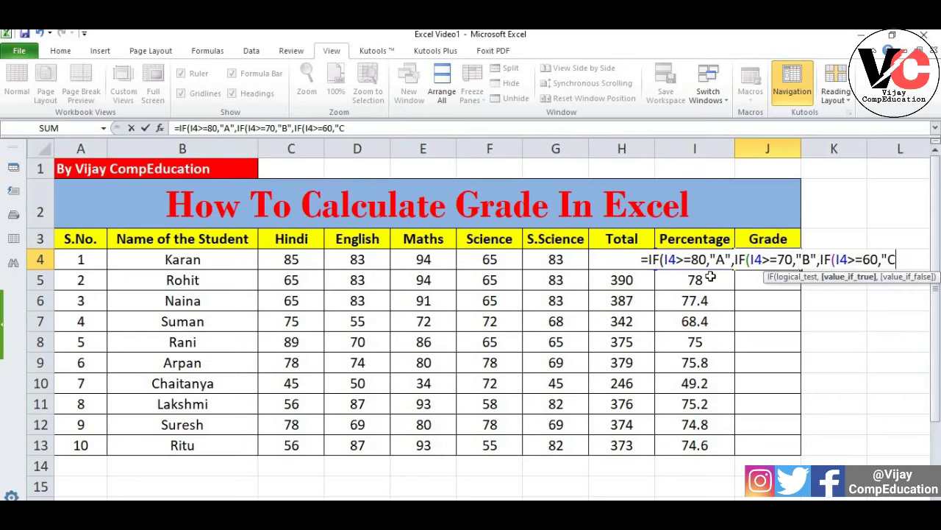
text(",)
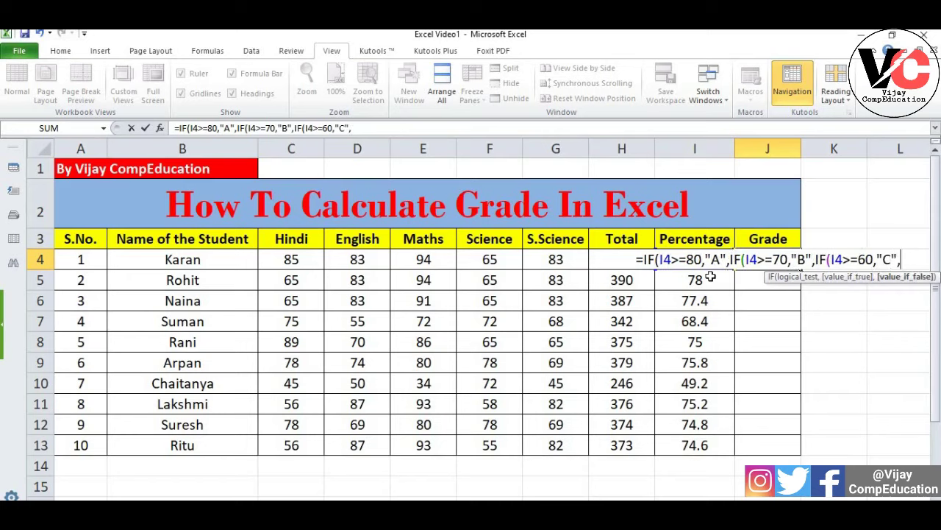
text(IF)
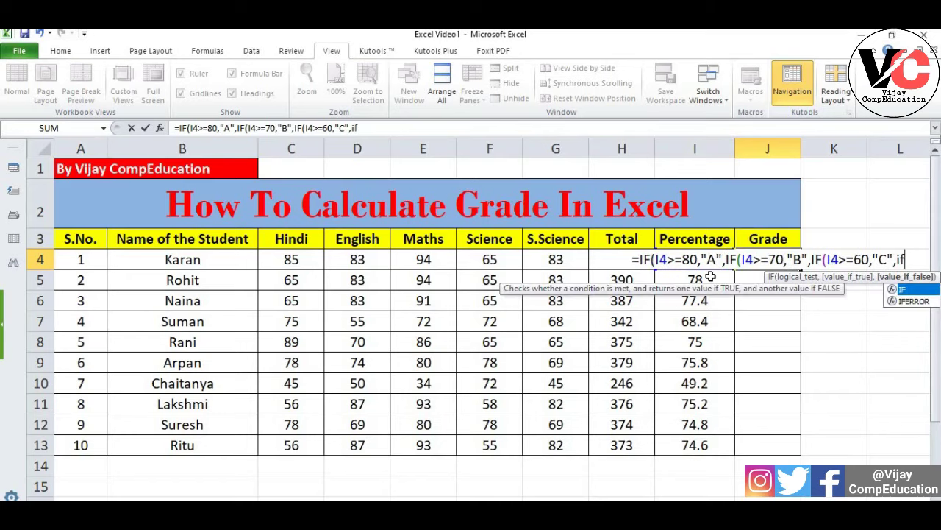
key(BackSpace)
key(BackSpace)
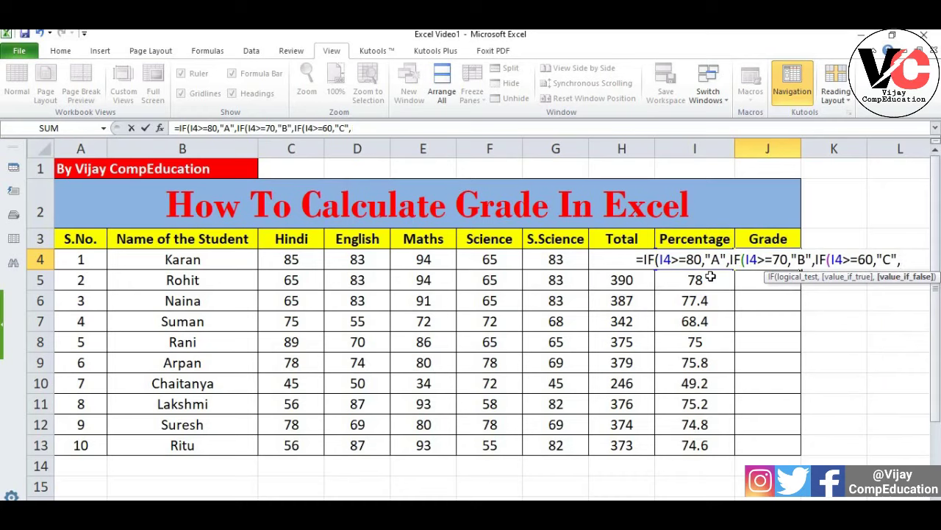
- End the formula with "D" as the final value, close all brackets, and enter it
text(")
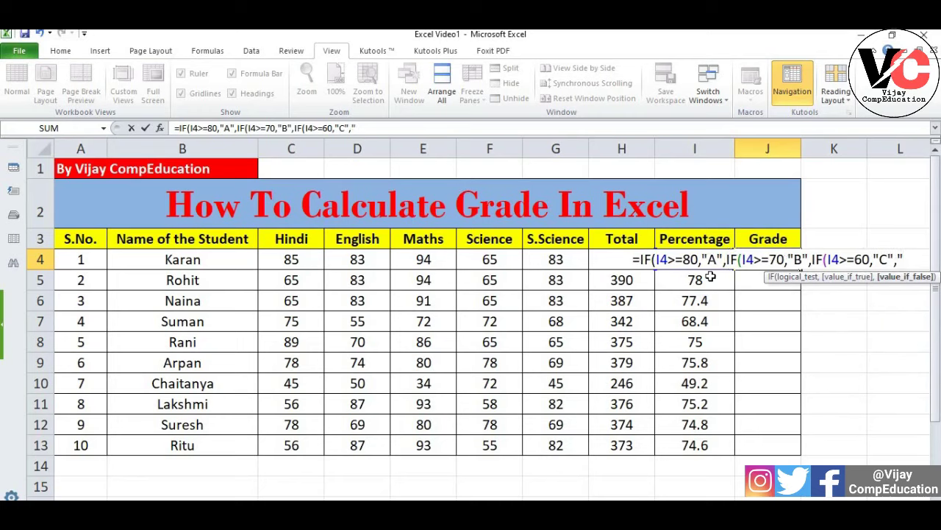
text(D)
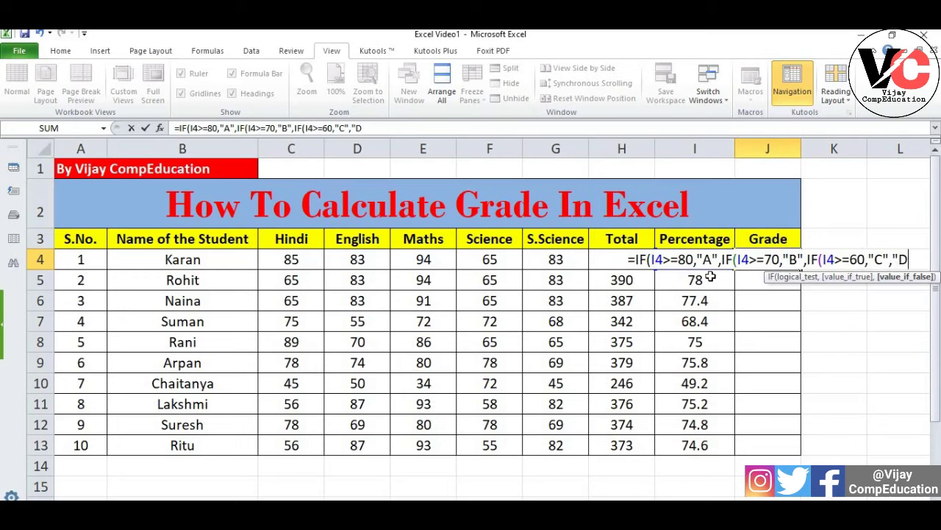
text(")
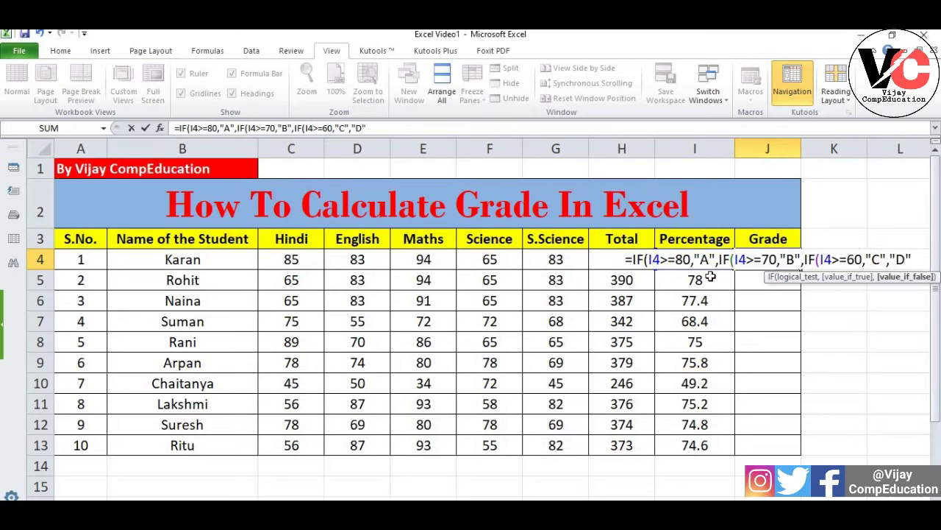
text())
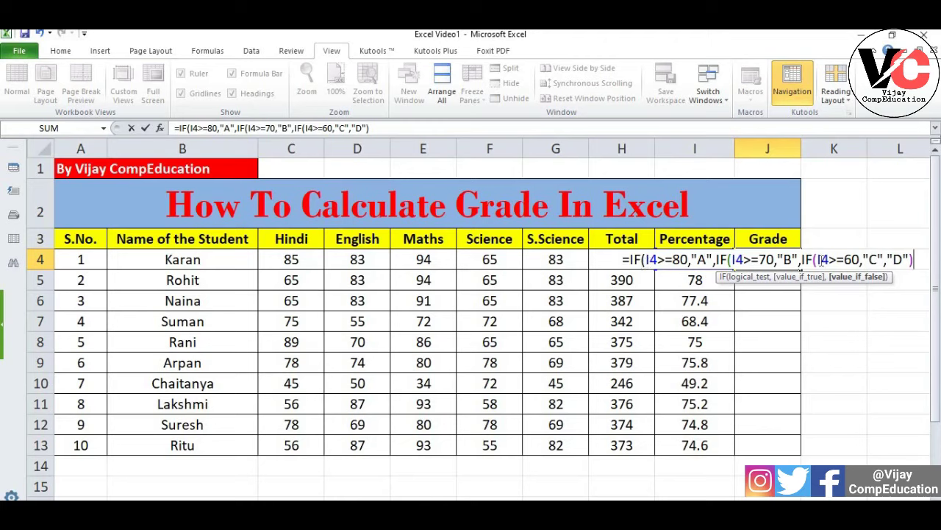
text())
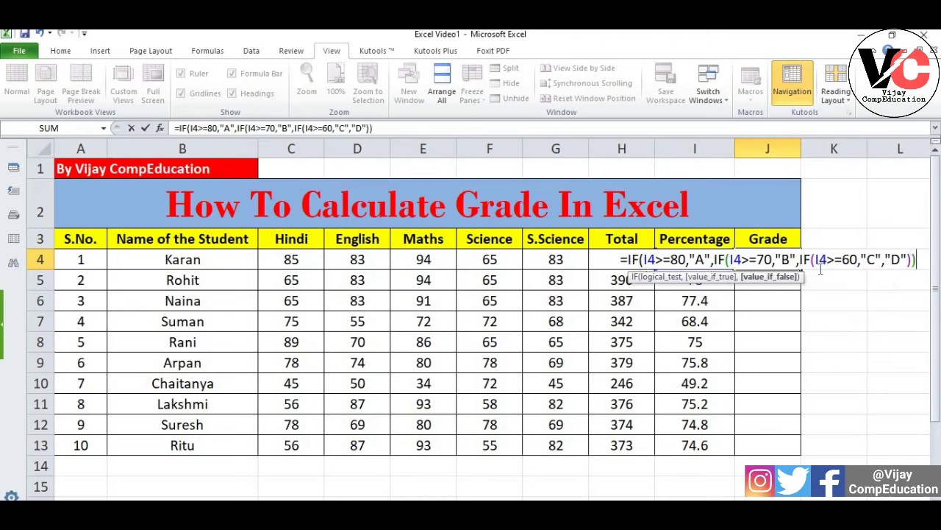
text())
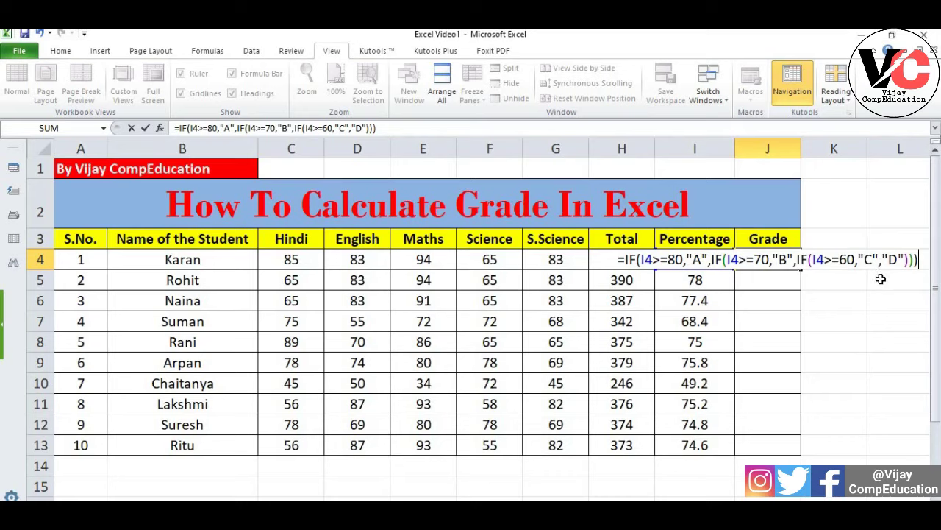
key(Return)
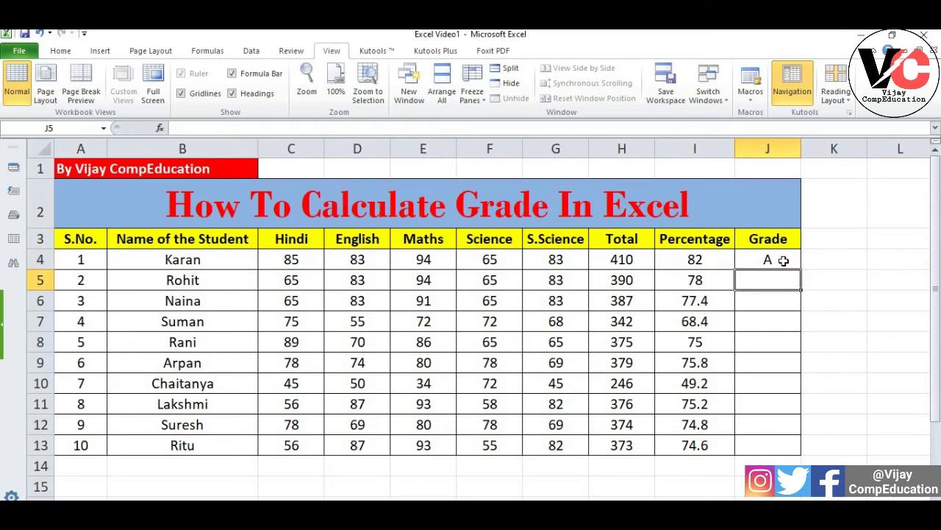
- Review J4's nested grade formula, then drag it down toward row 13
click(784, 266)
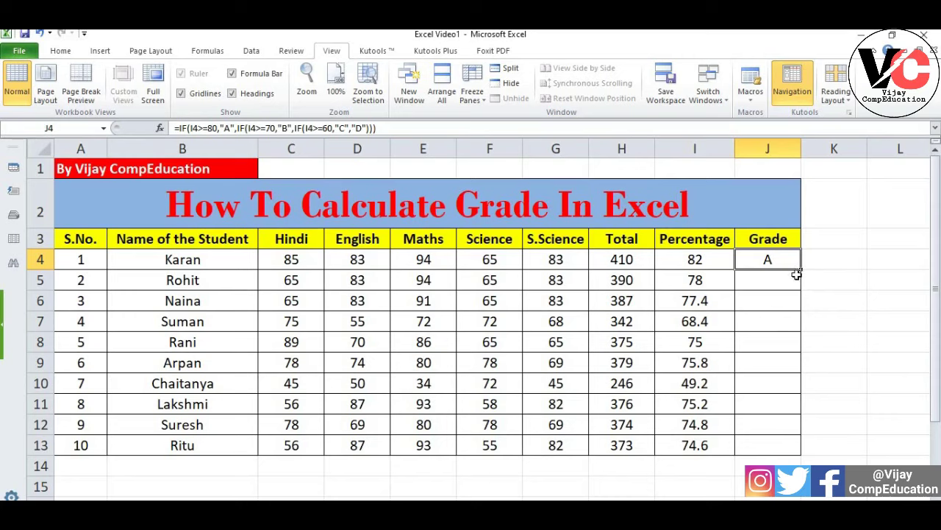
drag(800, 269, 801, 446)
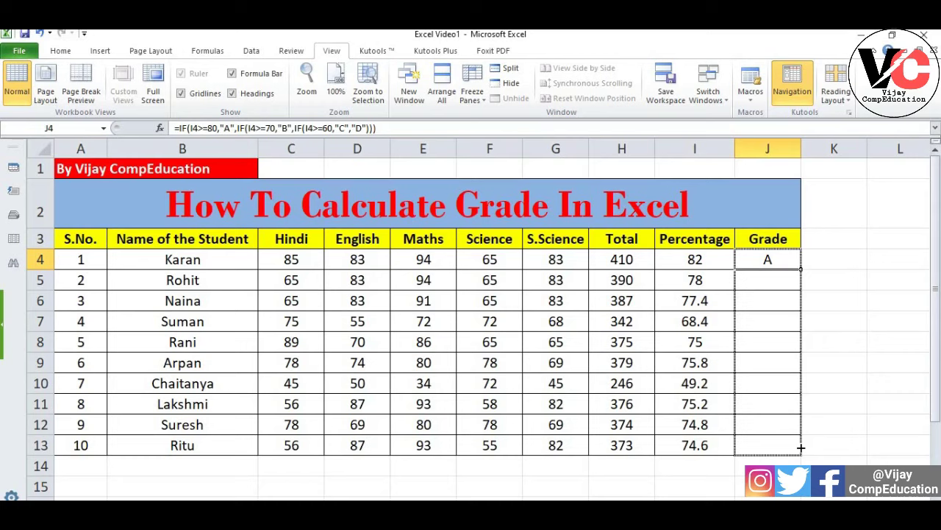
- Fill the grade formula through J13 and confirm J10's copy references I10
drag(801, 446, 801, 447)
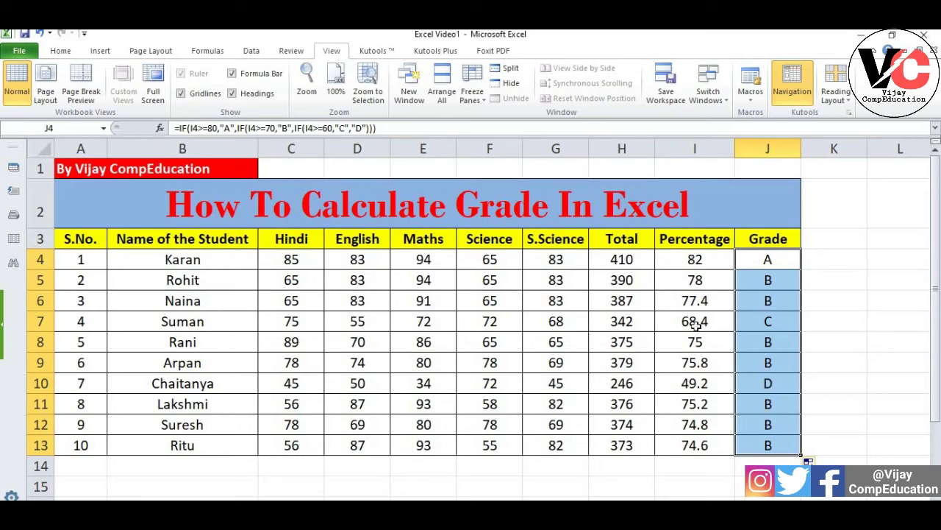
click(770, 382)
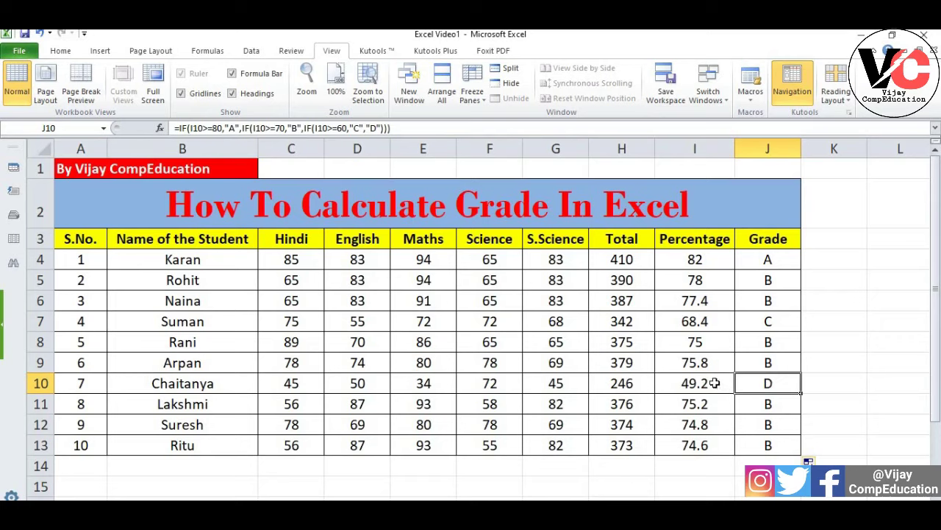
- Change the S.Science mark in G11 from 82 to 30, dropping that grade to C
click(560, 407)
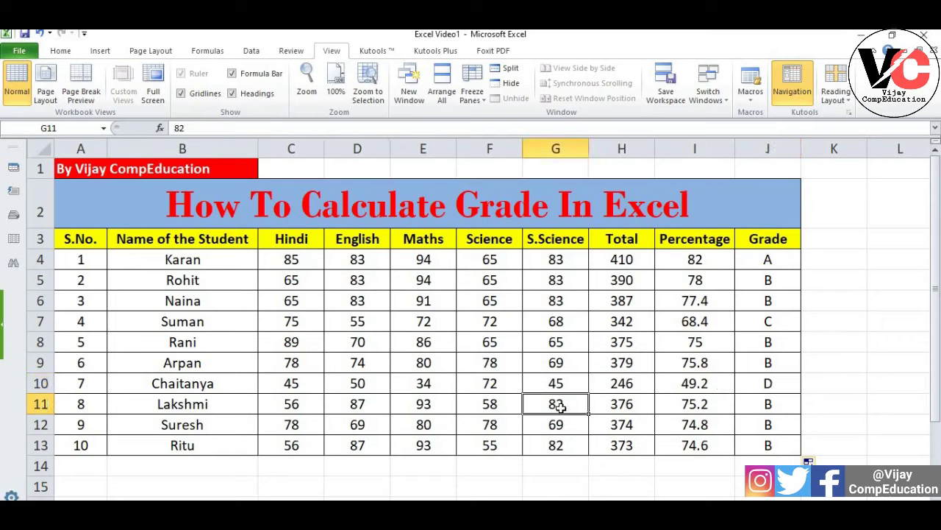
text(30)
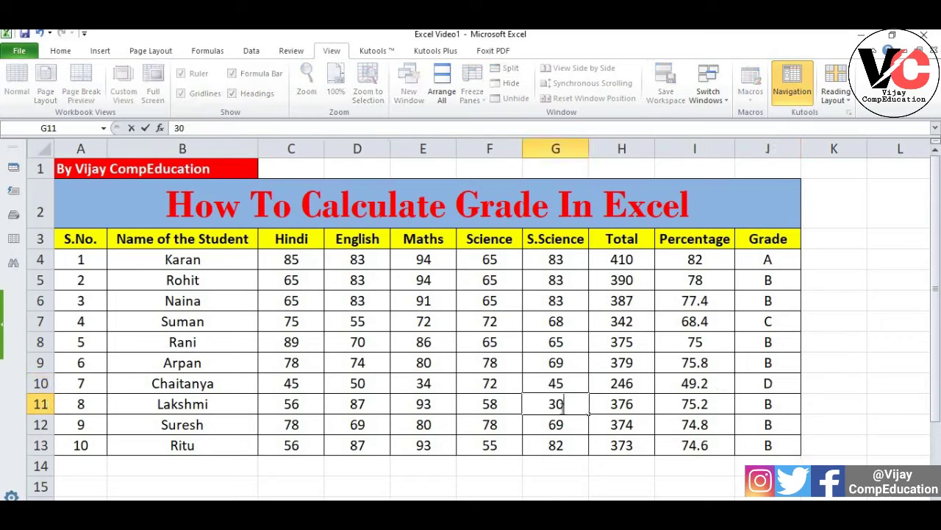
key(Return)
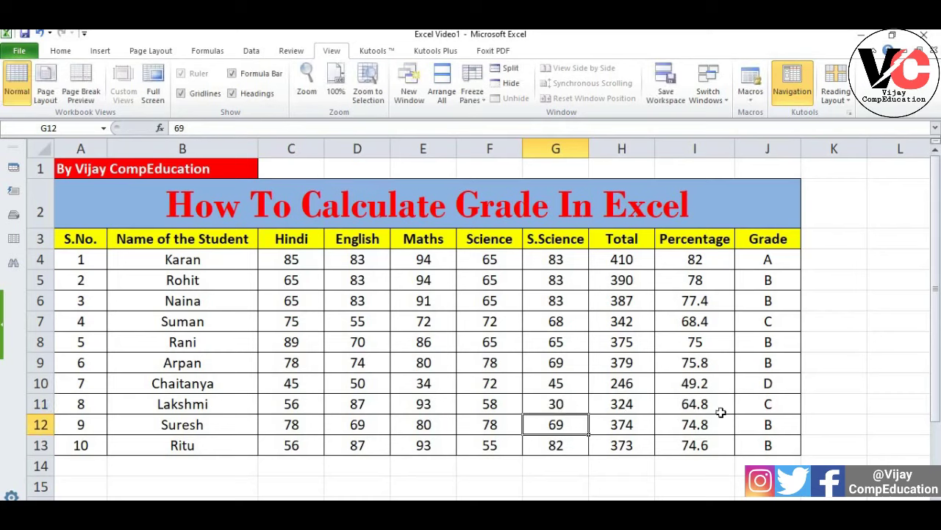